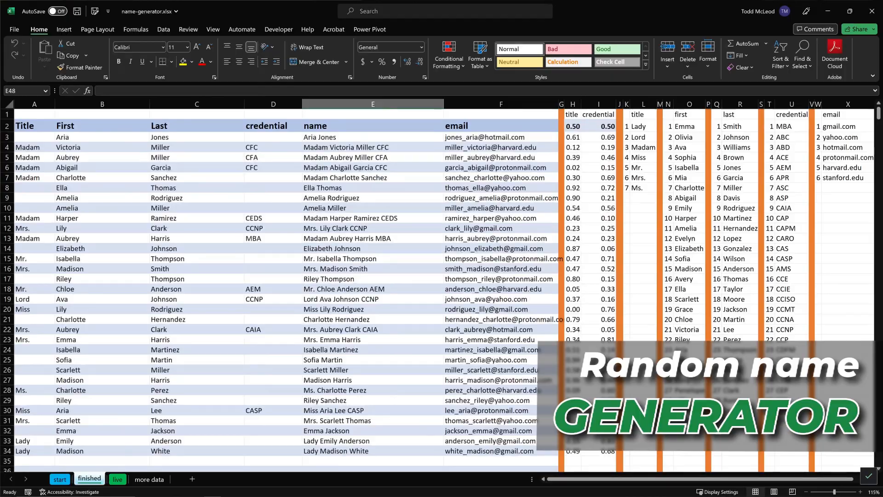
# - Recalculate the finished sheet several times to examine how the random titles, names, credentials and emails regenerate
pyautogui.press('F9')
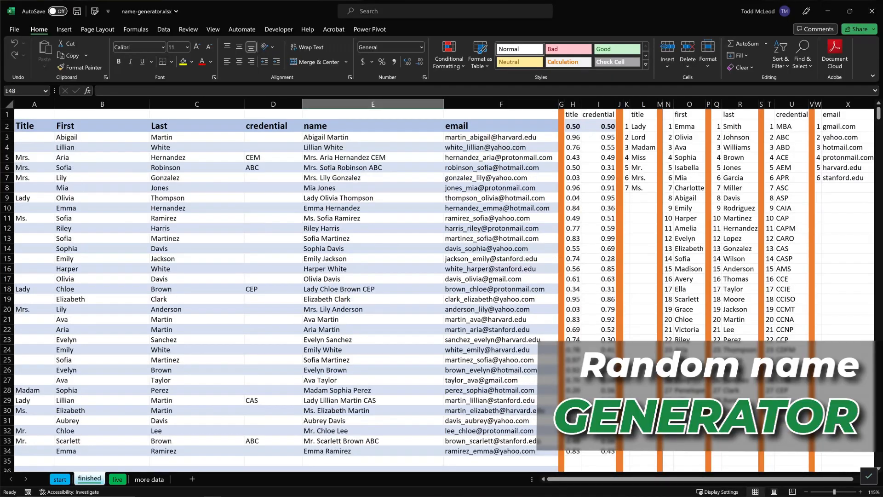
pyautogui.press('F9')
pyautogui.press('F9')
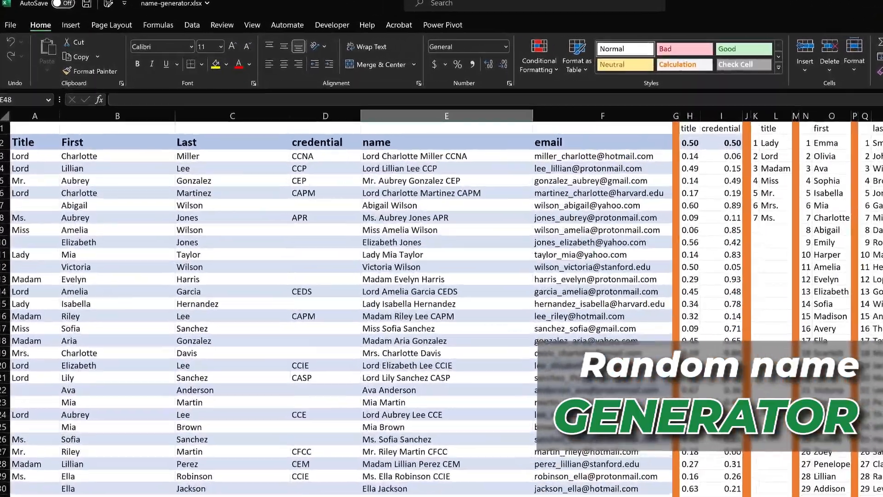
pyautogui.press('F9')
pyautogui.press('F9')
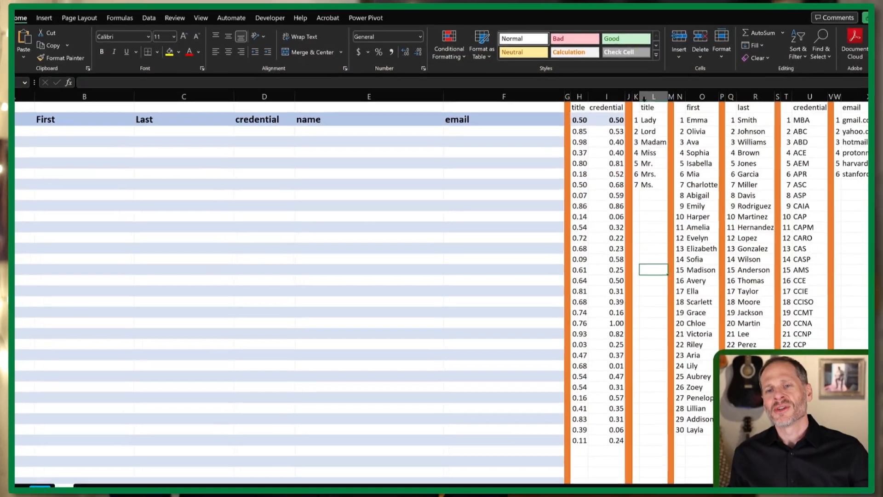
# - Examine the numbered lookup lists in columns K to X, especially the first-name list in columns N and O
pyautogui.moveTo(636, 97); pyautogui.dragTo(645, 99)
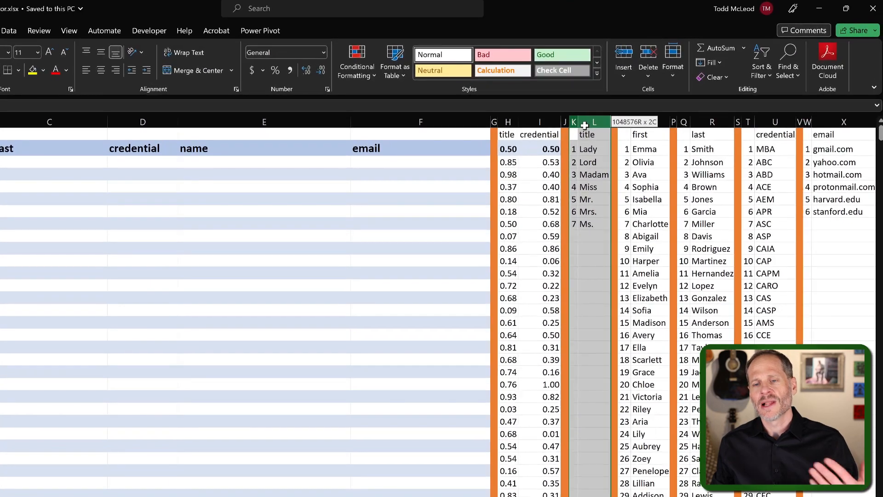
pyautogui.moveTo(584, 125); pyautogui.dragTo(828, 112)
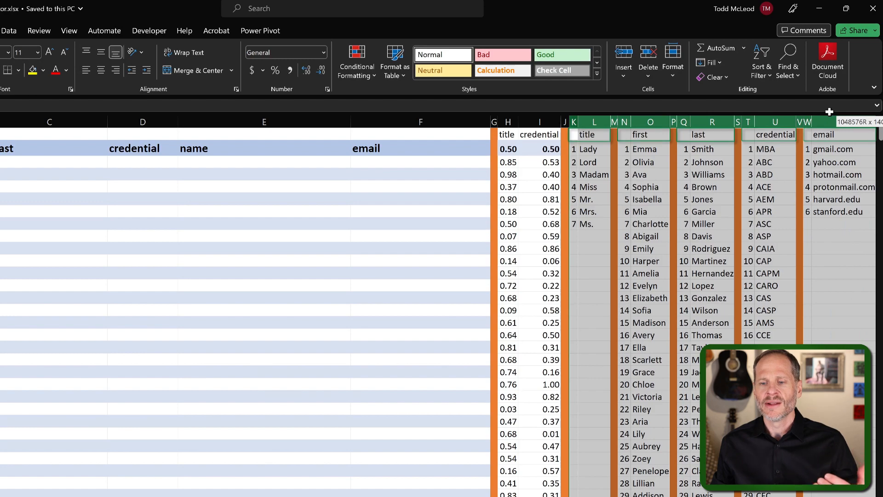
pyautogui.moveTo(830, 111); pyautogui.dragTo(830, 112)
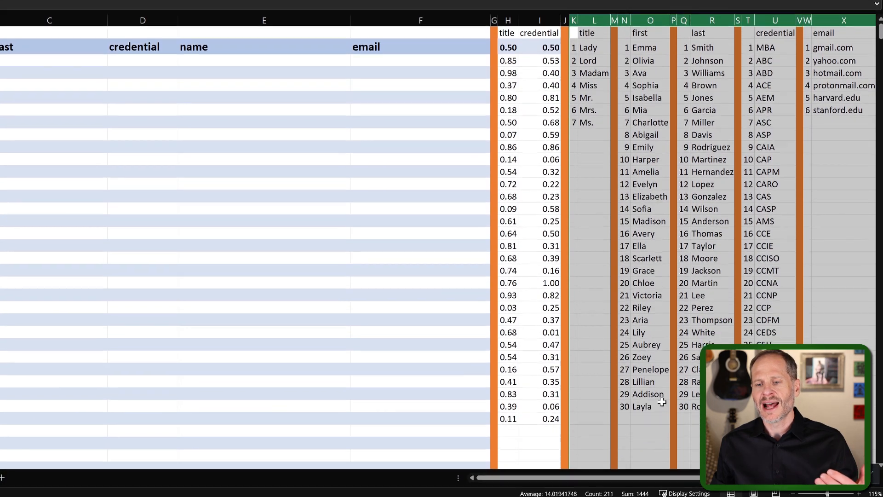
pyautogui.moveTo(661, 402); pyautogui.dragTo(624, 31)
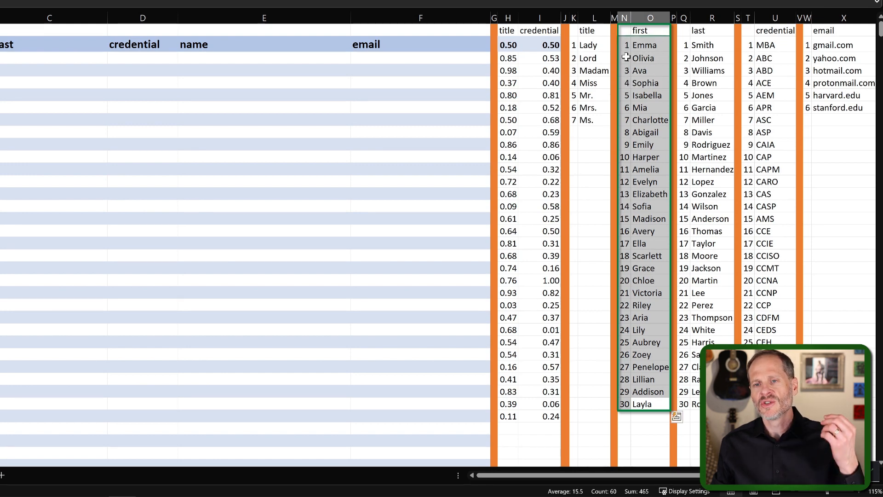
pyautogui.moveTo(624, 41); pyautogui.dragTo(626, 403)
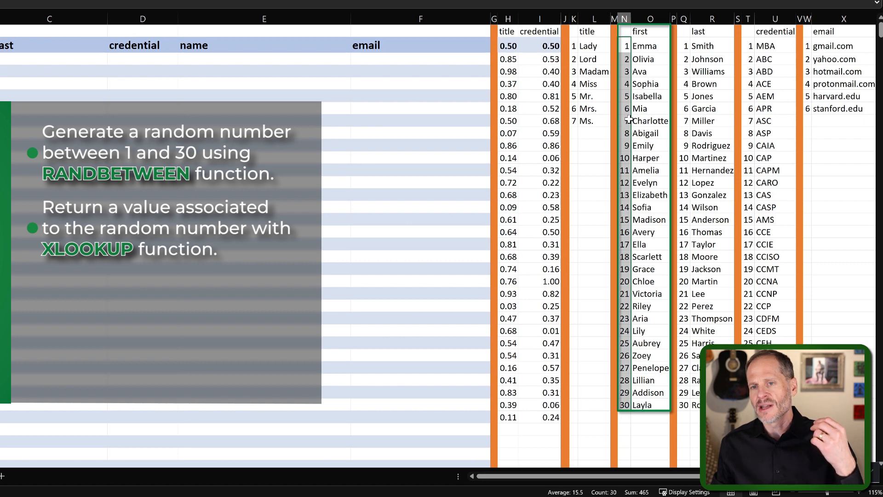
pyautogui.moveTo(641, 118); pyautogui.dragTo(624, 120)
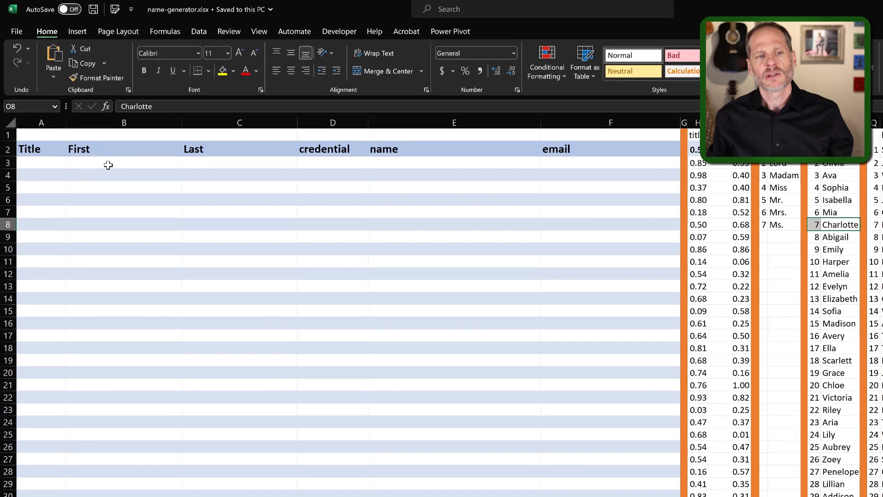
# - Start an XLOOKUP formula in B3 under First, with RANDBETWEEN(1,30) as the lookup value
pyautogui.click(108, 164)
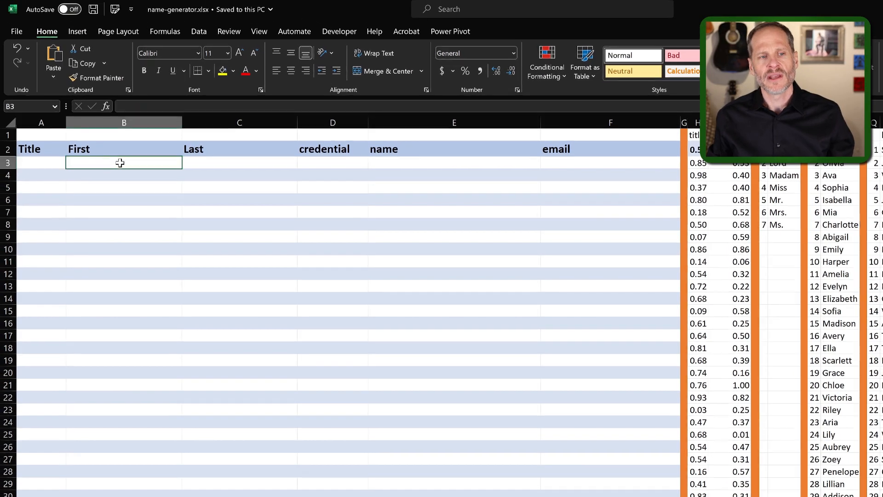
pyautogui.write('=xlook')
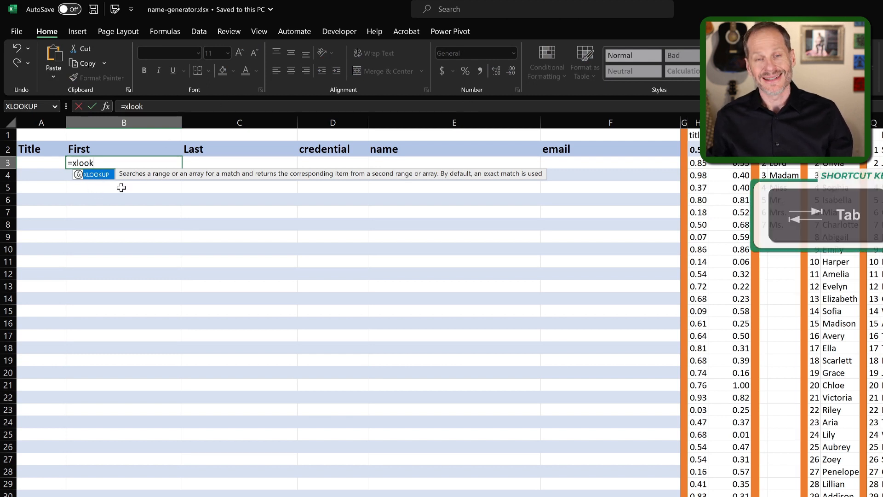
pyautogui.press('Tab')
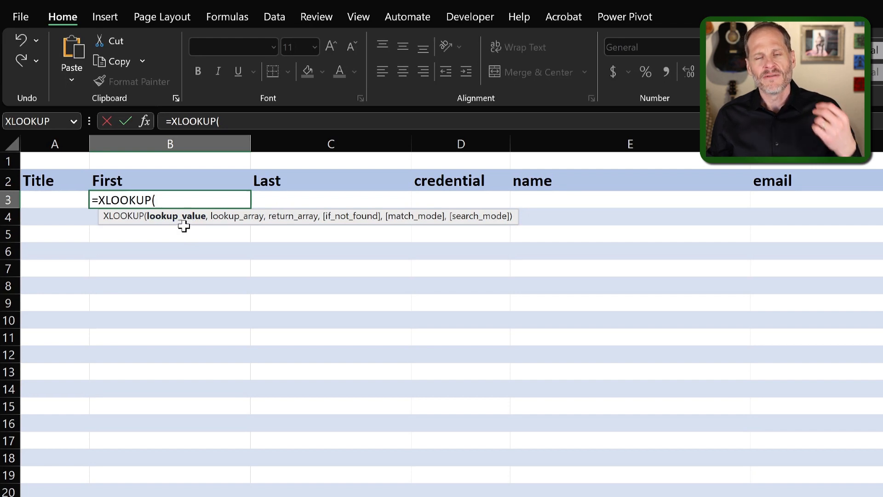
pyautogui.write('rand')
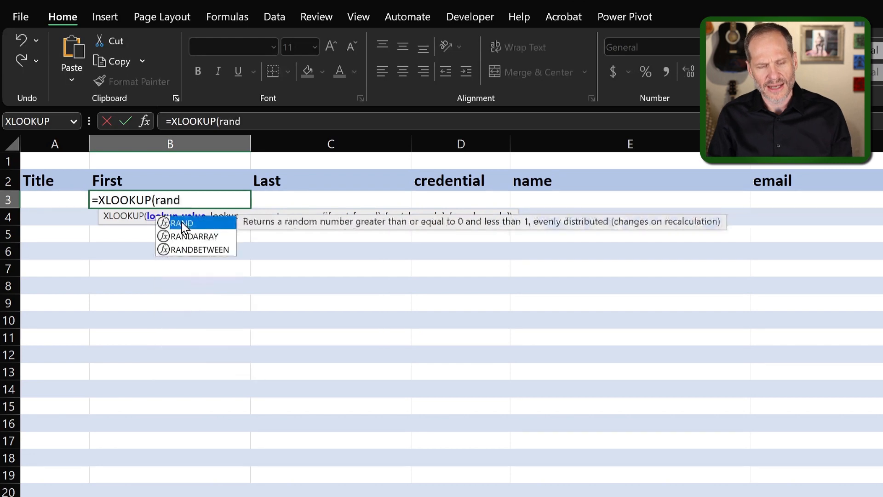
pyautogui.write('bt')
pyautogui.press('BackSpace')
pyautogui.write('ETWEEN(')
pyautogui.press('Tab')
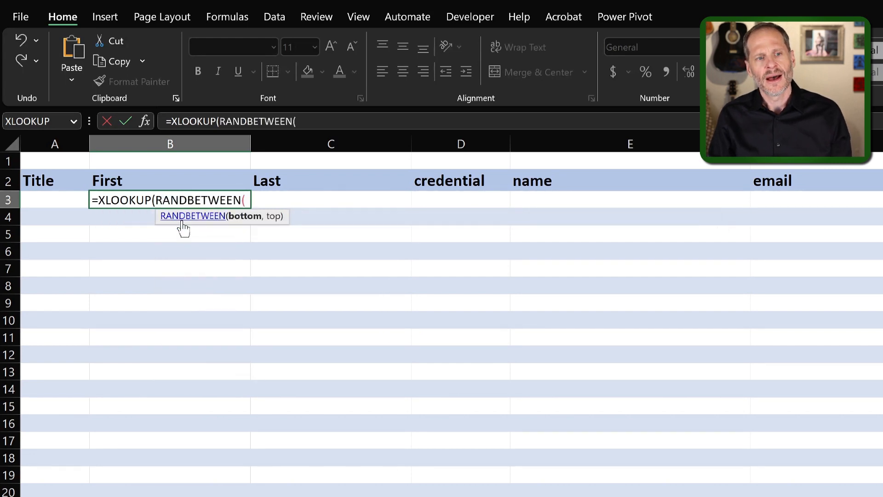
pyautogui.write('1,30')
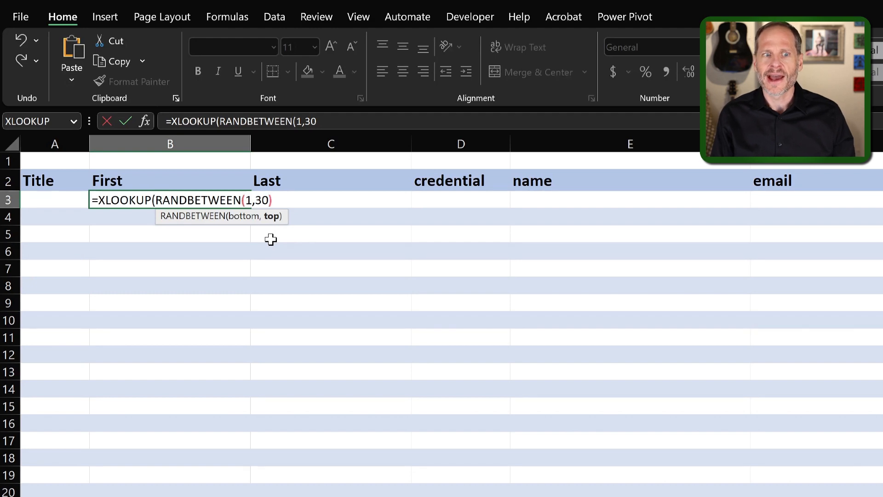
pyautogui.write(')')
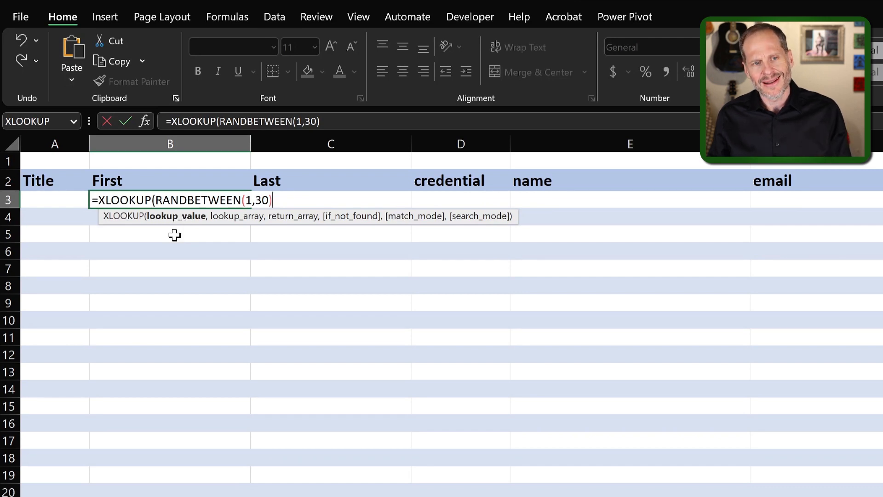
# - Complete the B3 formula with $N$2:$N$31 as the lookup array and $O$2:$O$31 as the return array
pyautogui.write(',')
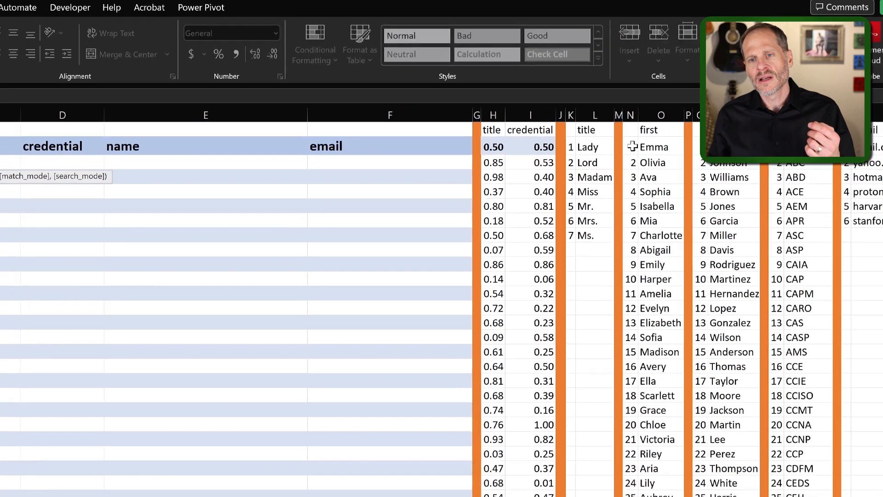
pyautogui.moveTo(716, 151); pyautogui.dragTo(716, 273)
pyautogui.moveTo(589, 337); pyautogui.dragTo(587, 460)
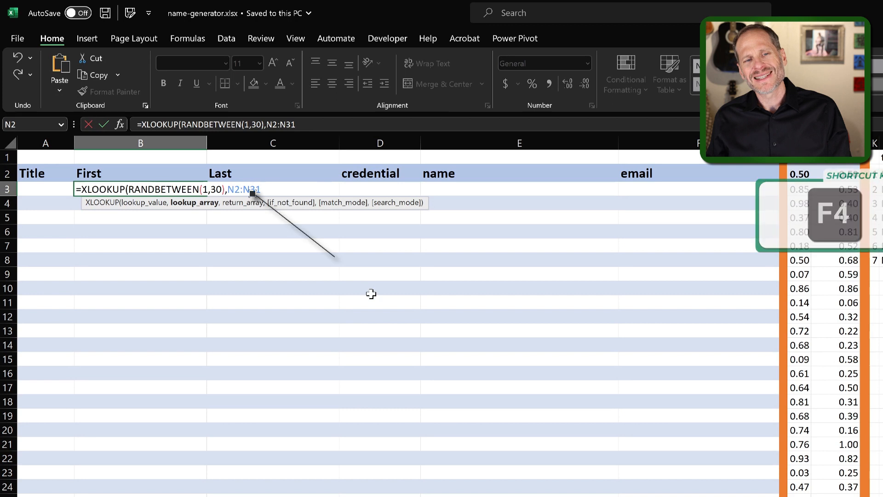
pyautogui.press('F4')
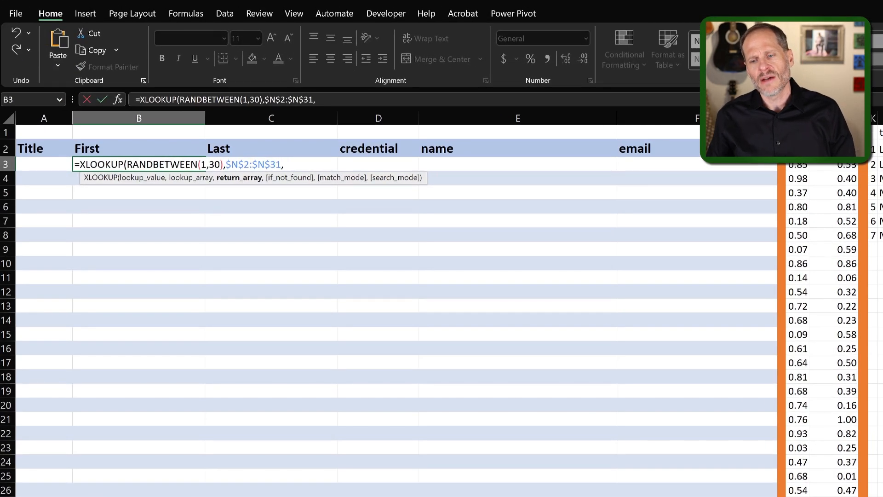
pyautogui.moveTo(717, 493); pyautogui.dragTo(595, 58)
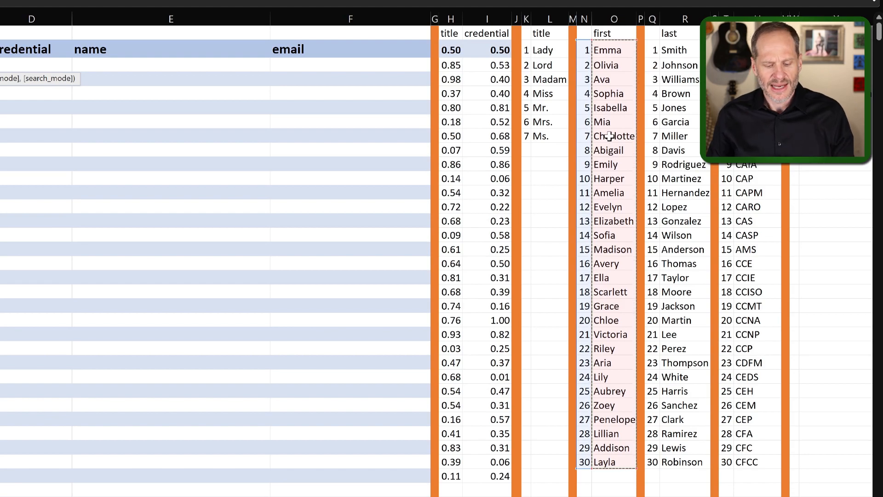
pyautogui.press('F4')
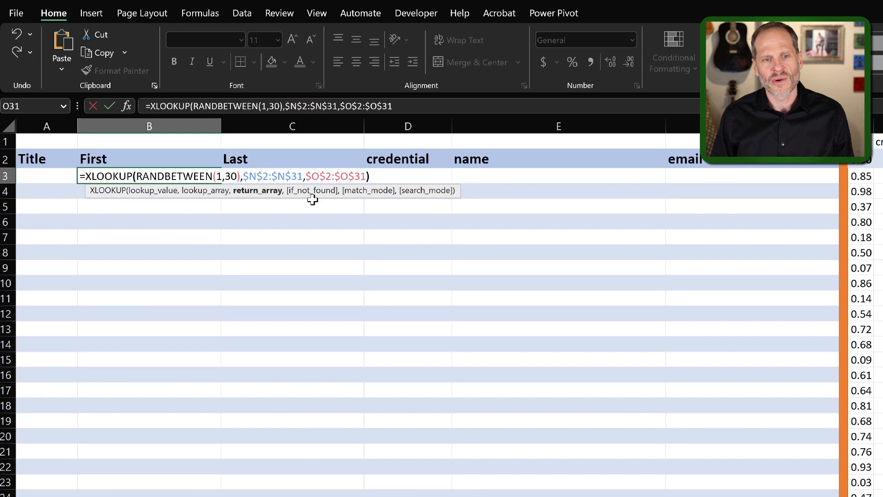
pyautogui.write(')')
pyautogui.press('Return')
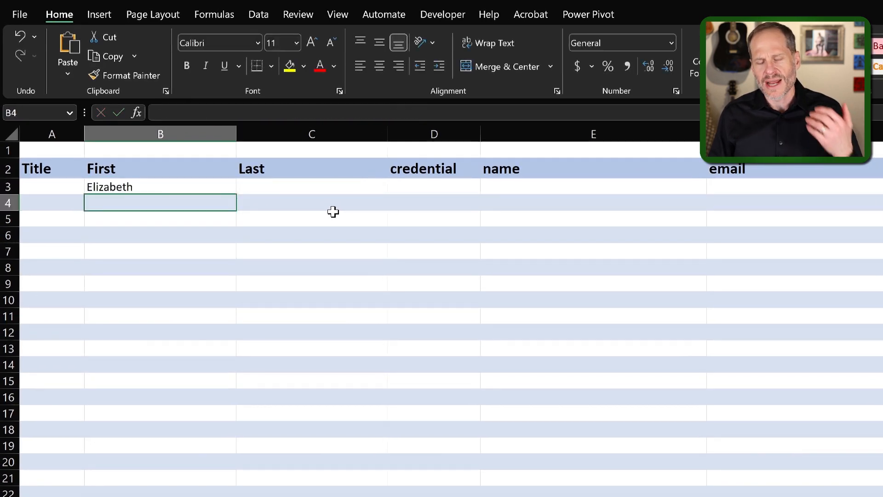
# - Recalculate the sheet repeatedly to check the random first name in B3, and review the formula in that cell
pyautogui.click(209, 17)
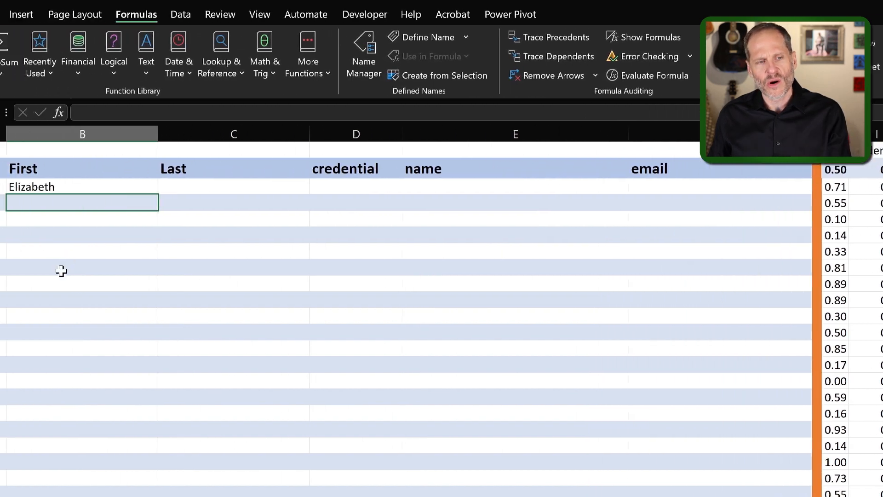
pyautogui.click(138, 232)
pyautogui.press('F9')
pyautogui.press('F9')
pyautogui.press('F9')
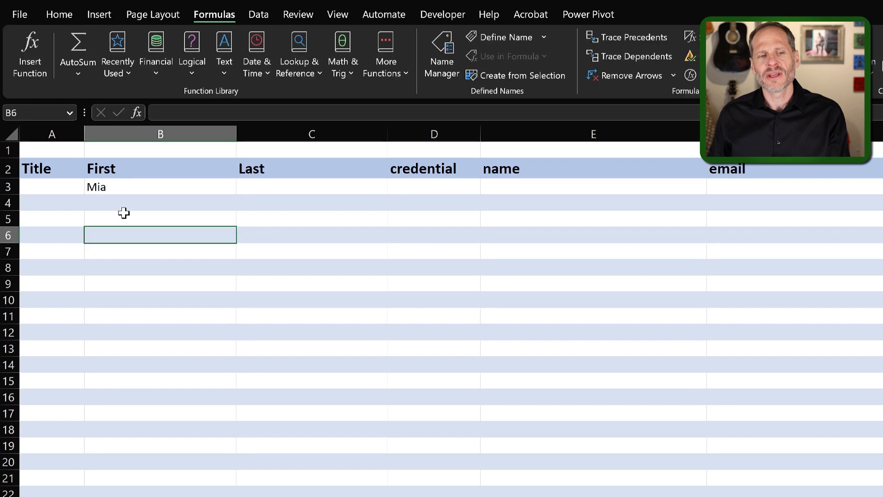
pyautogui.press('F9')
pyautogui.press('F9')
pyautogui.press('F9')
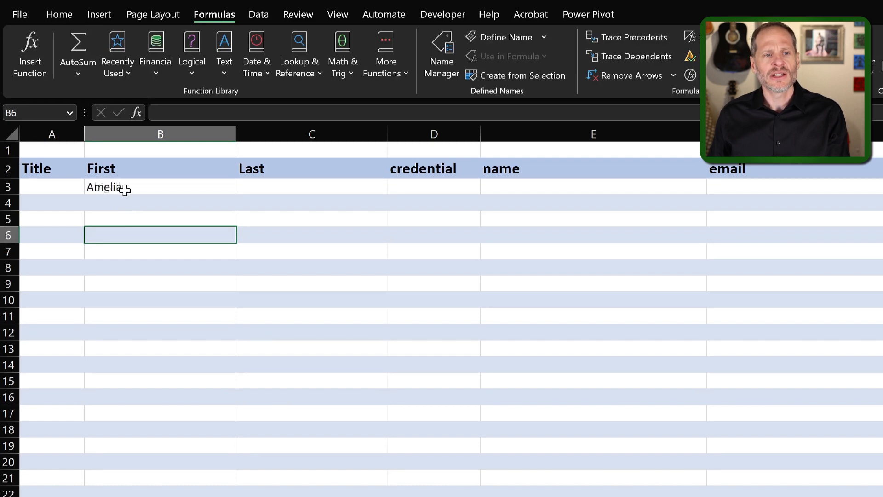
pyautogui.press('F9')
pyautogui.click(124, 190)
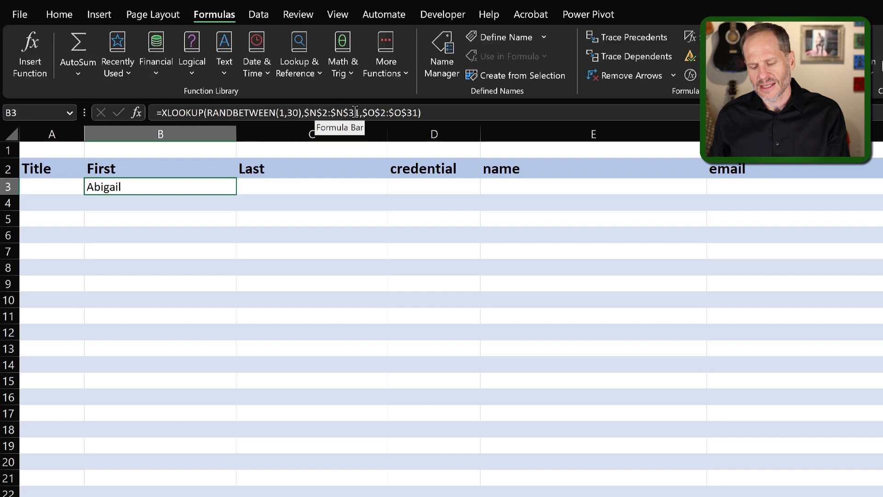
pyautogui.click(193, 303)
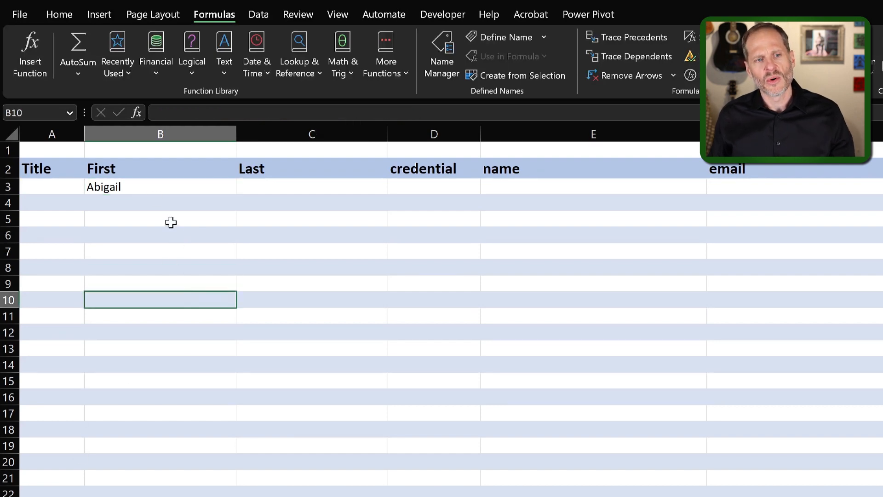
# - Enter an XLOOKUP in C3 that looks up RANDBETWEEN(1,30) in the column Q numbers and returns the column R last names, using absolute ranges
pyautogui.click(149, 189)
pyautogui.click(266, 188)
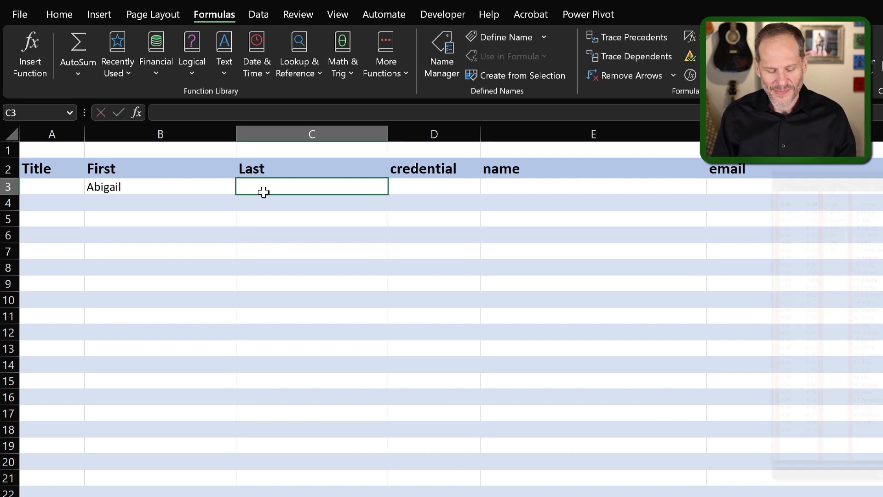
pyautogui.write('=xlook')
pyautogui.press('Tab')
pyautogui.write('rand')
pyautogui.press('Tab')
pyautogui.write('1,30),')
pyautogui.moveTo(751, 204)
pyautogui.mouseDown()
pyautogui.moveTo(740, 374)
pyautogui.moveTo(749, 421)
pyautogui.moveTo(745, 331)
pyautogui.moveTo(764, 205)
pyautogui.mouseUp()
pyautogui.press('F4')
pyautogui.write(',')
pyautogui.press('Return')
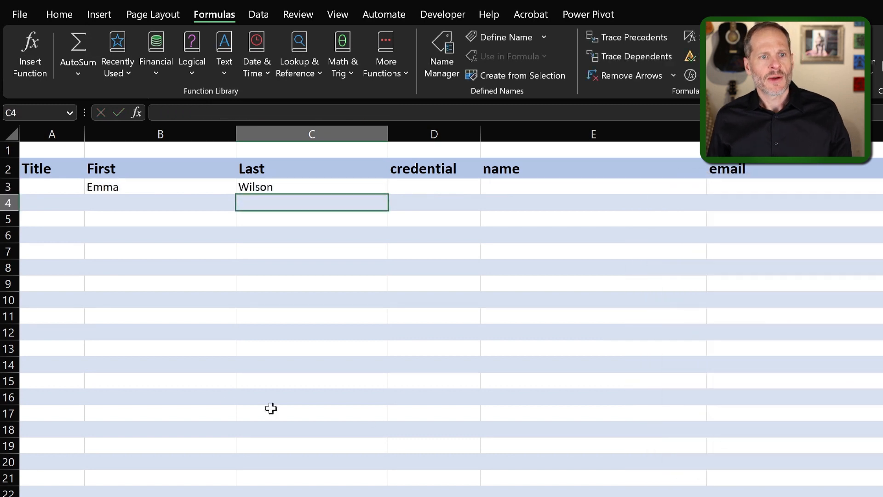
# - Recalculate the sheet several times to check the random first and last names in row 3
pyautogui.click(167, 261)
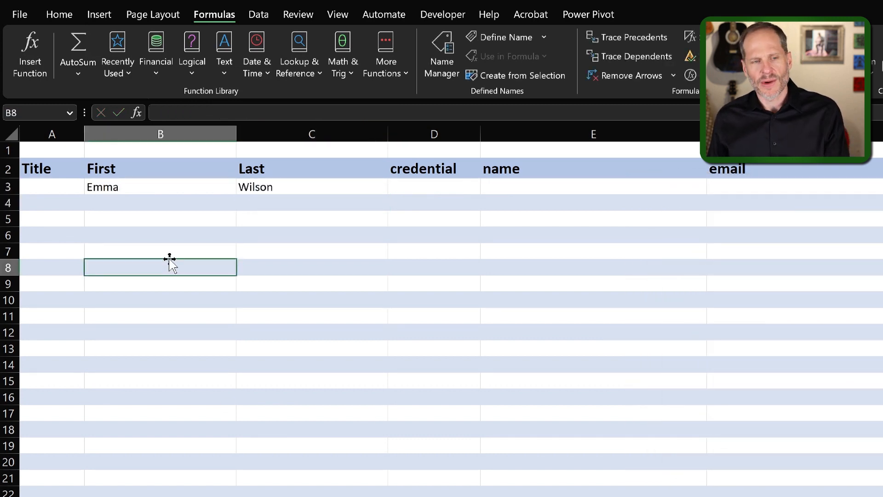
pyautogui.press('F9')
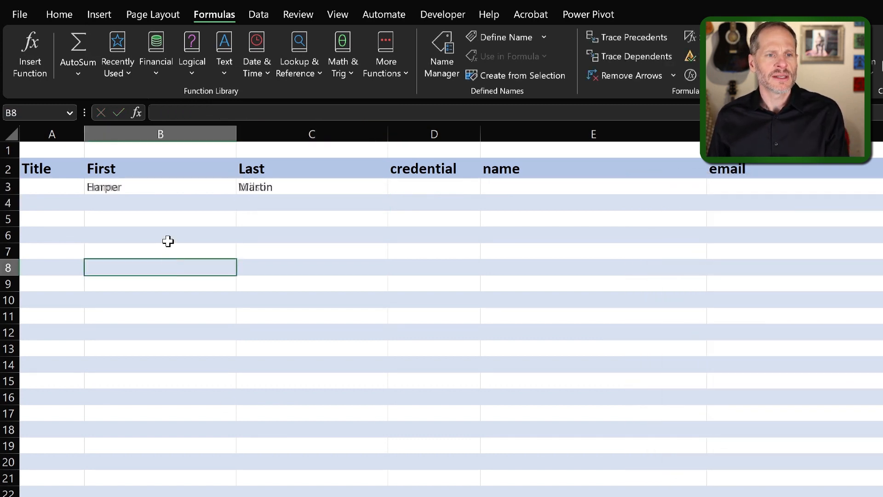
pyautogui.press('F9')
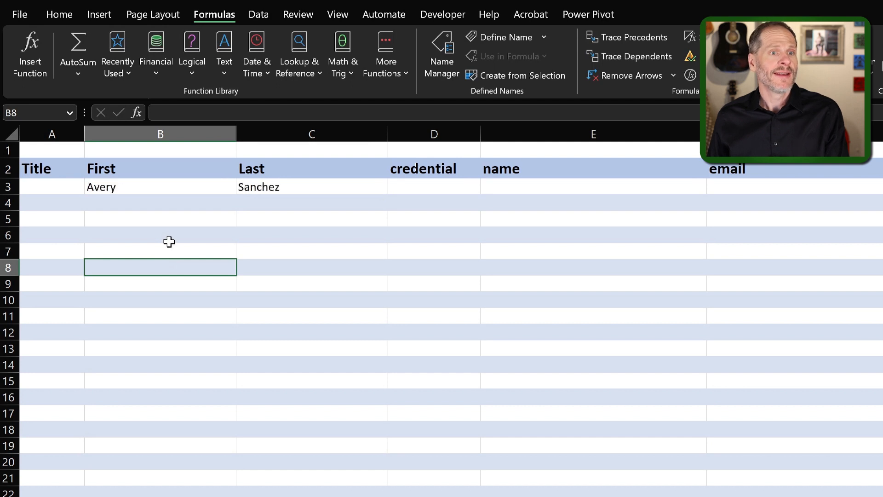
pyautogui.press('F9')
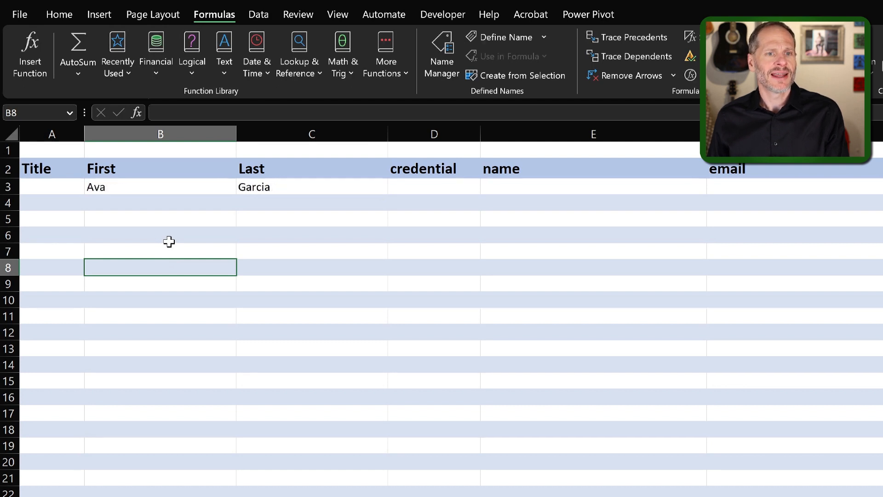
pyautogui.press('F9')
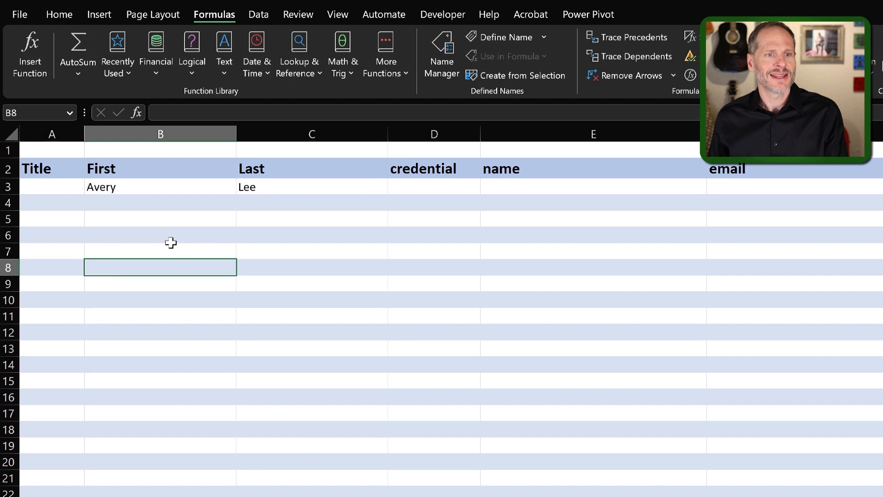
pyautogui.press('F9')
pyautogui.press('F9')
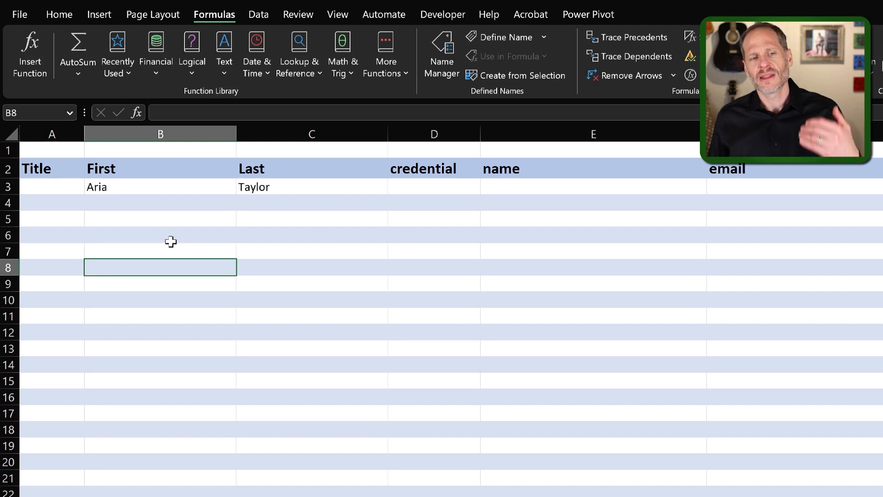